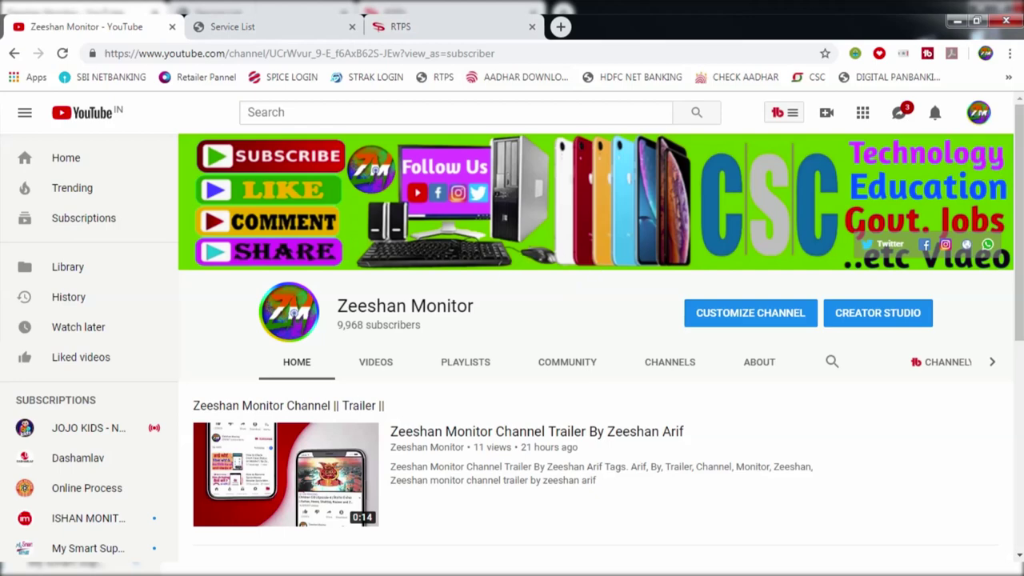
Switch from YouTube to the Bihar portal's Service List tab, which shows Session Timed Out
left_click(264, 21)
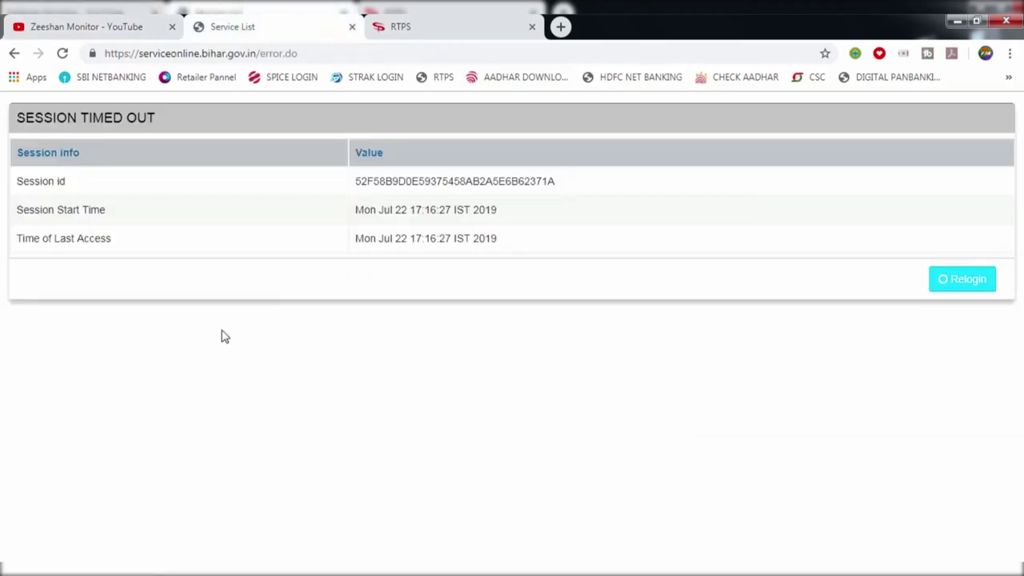
Relogin from the Session Timed Out page to reach the RTPS and Other Services login page
left_click_drag(13, 115, 168, 137)
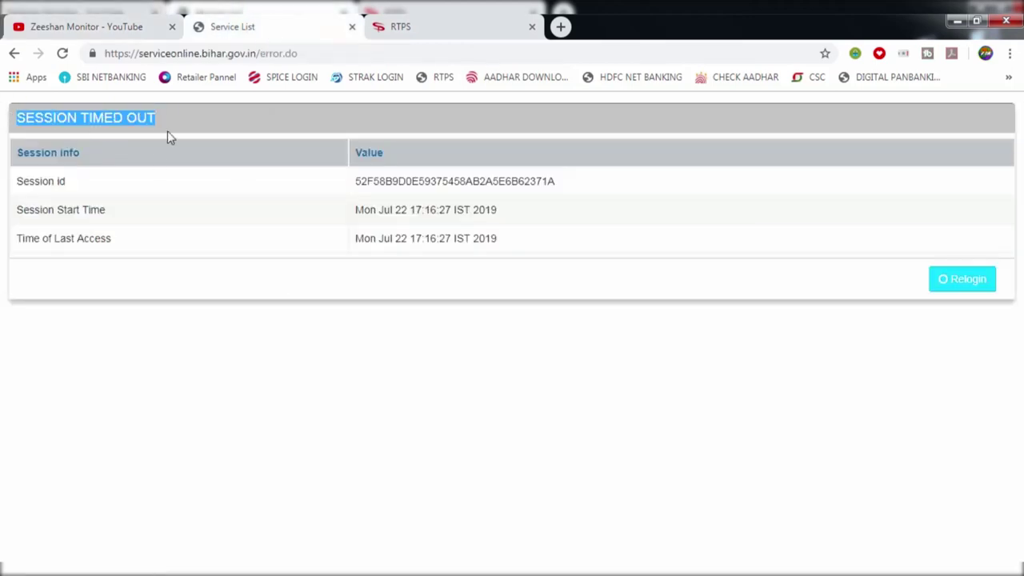
left_click(170, 130)
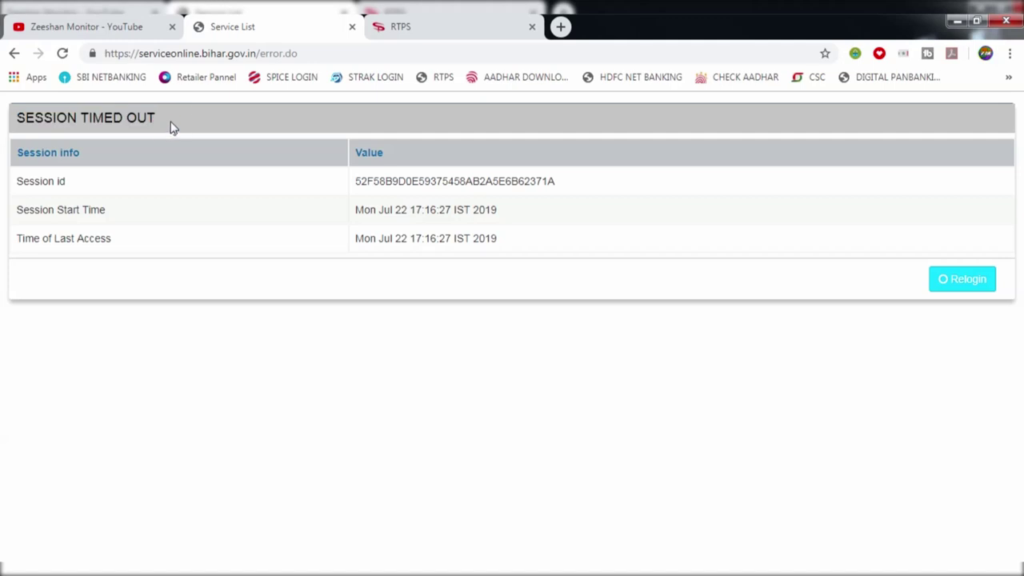
left_click_drag(171, 125, 26, 124)
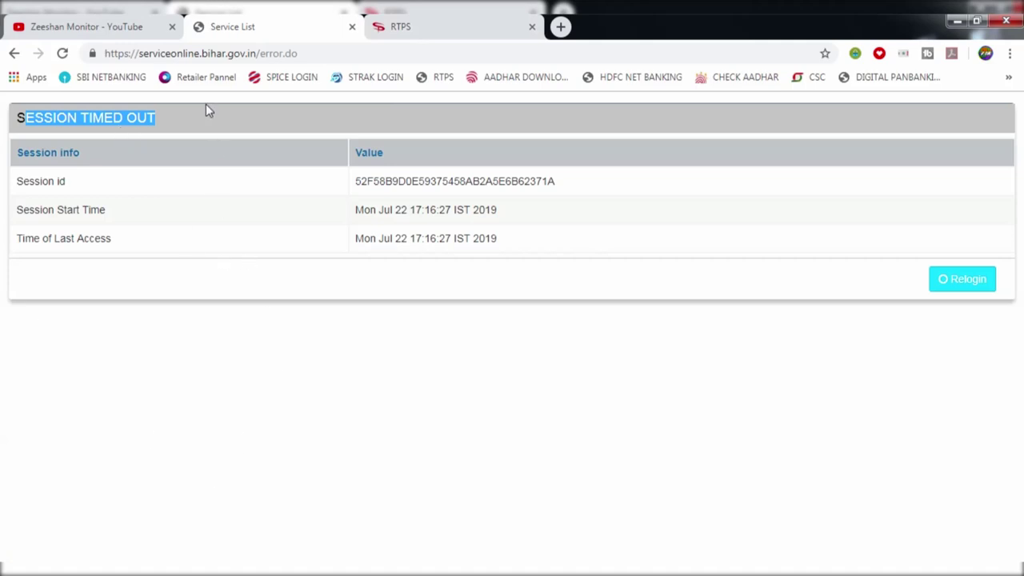
left_click(168, 126)
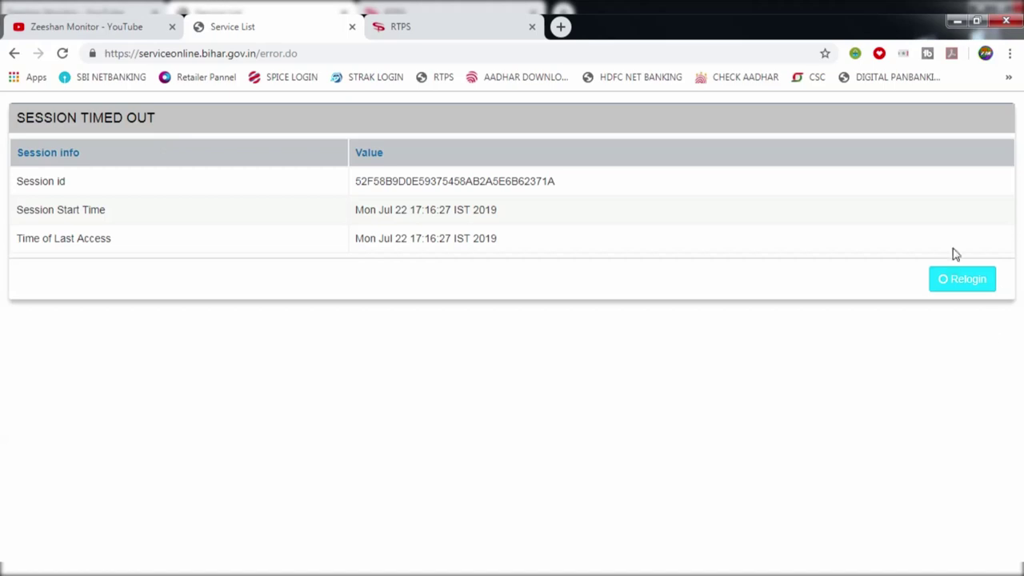
left_click(959, 280)
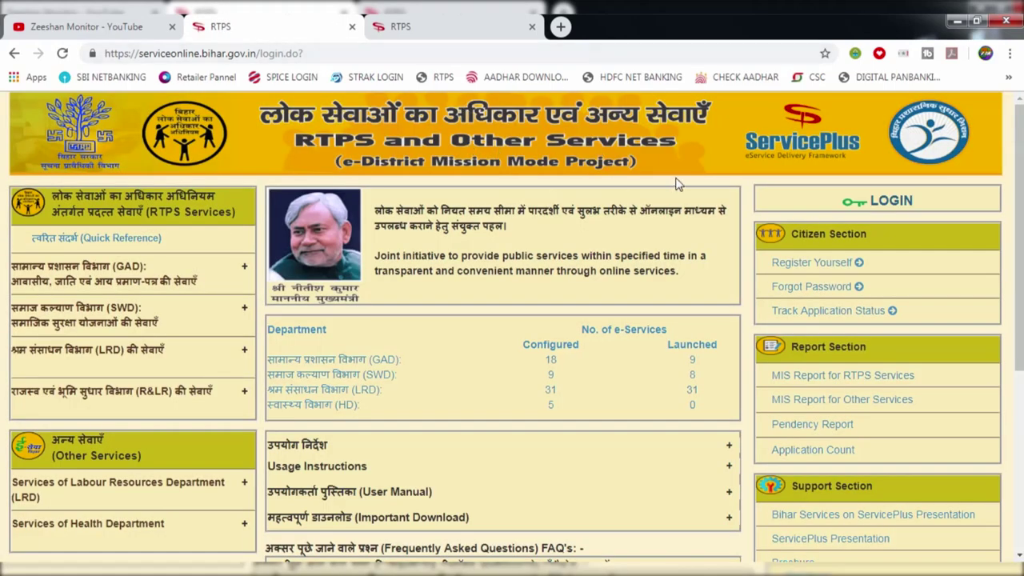
Close the duplicate RTPS tab and open Apply for services > View all available services
left_click(529, 28)
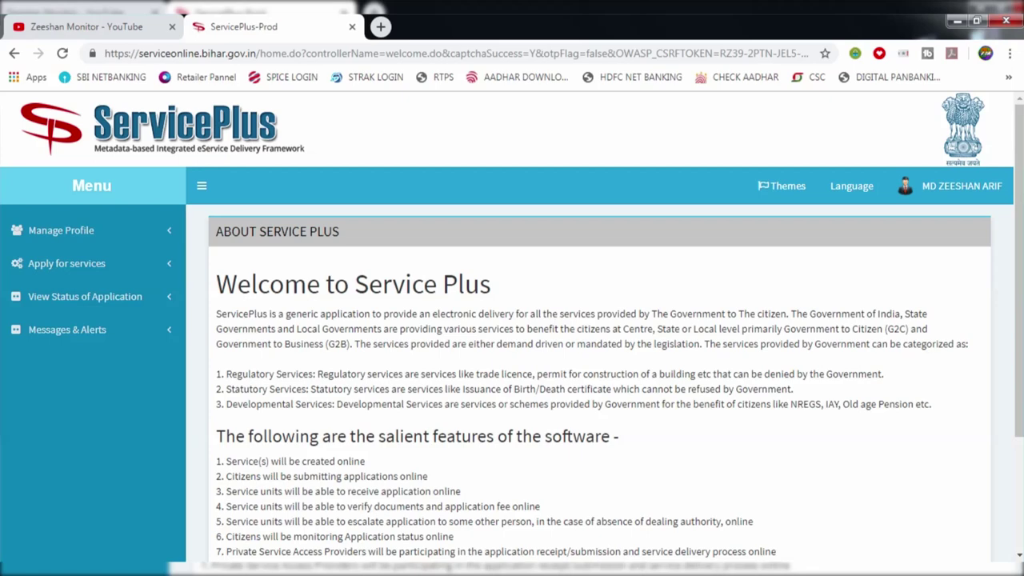
left_click(80, 265)
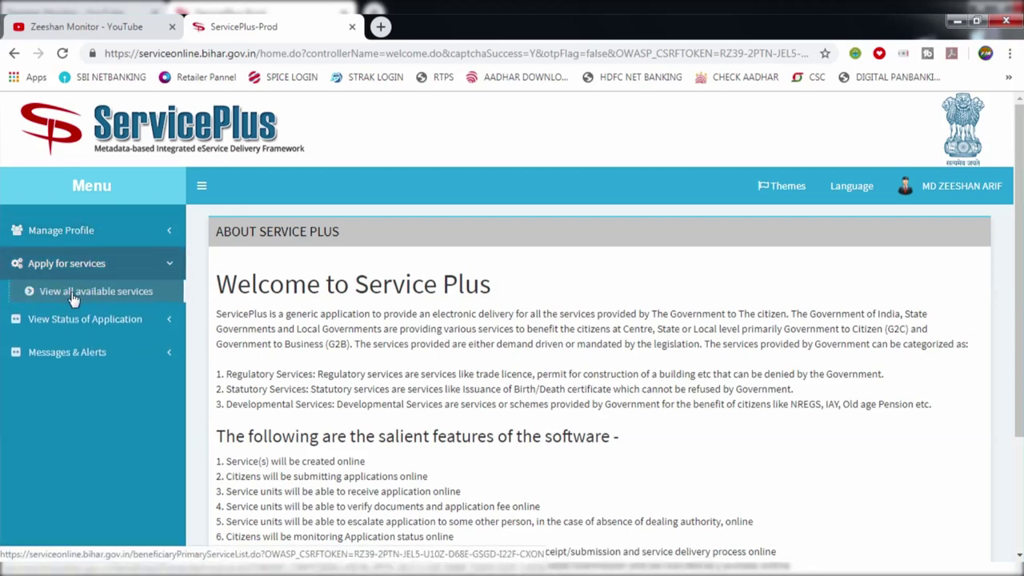
left_click(70, 292)
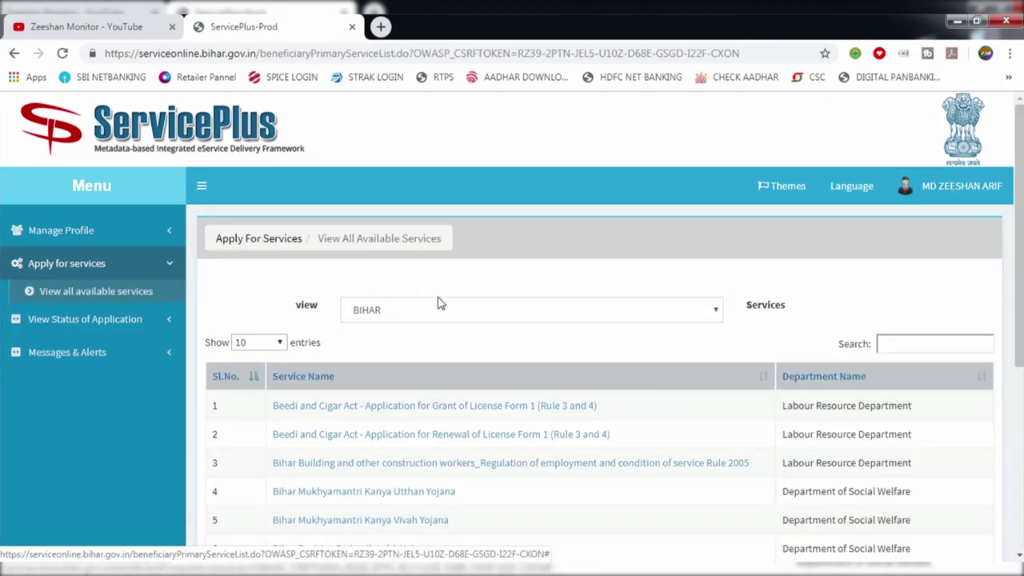
scroll(446, 307, "down", 5)
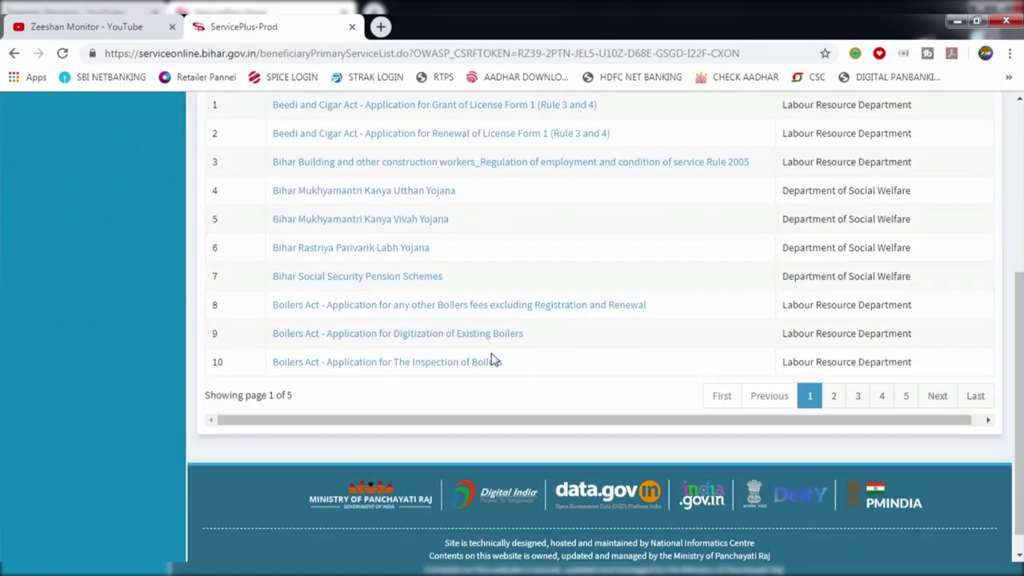
scroll(491, 359, "up", 3)
Show 100 services per page and open Issuance of Residence Certificate at CO level
left_click(274, 192)
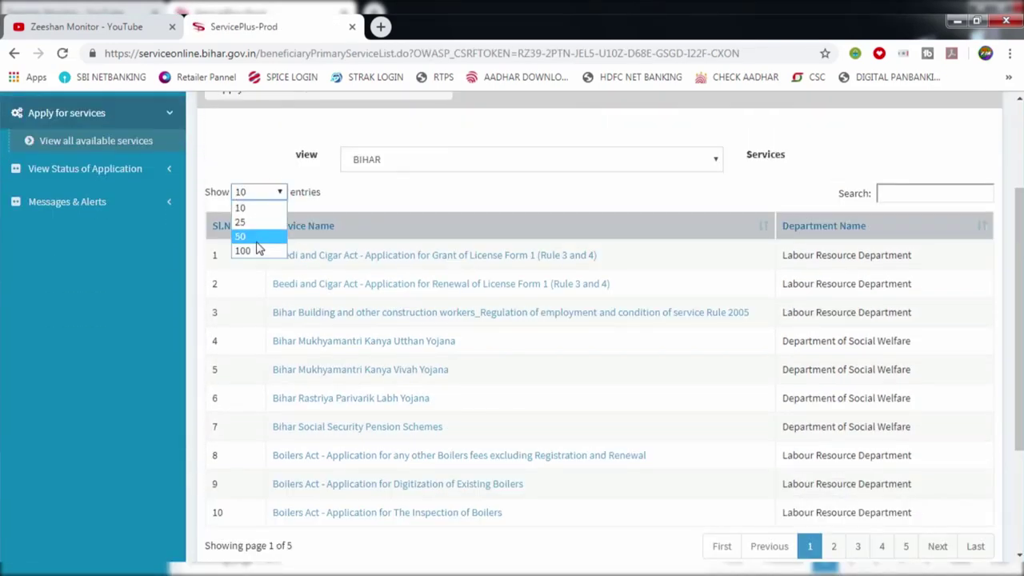
left_click(244, 251)
scroll(455, 373, "down", 4)
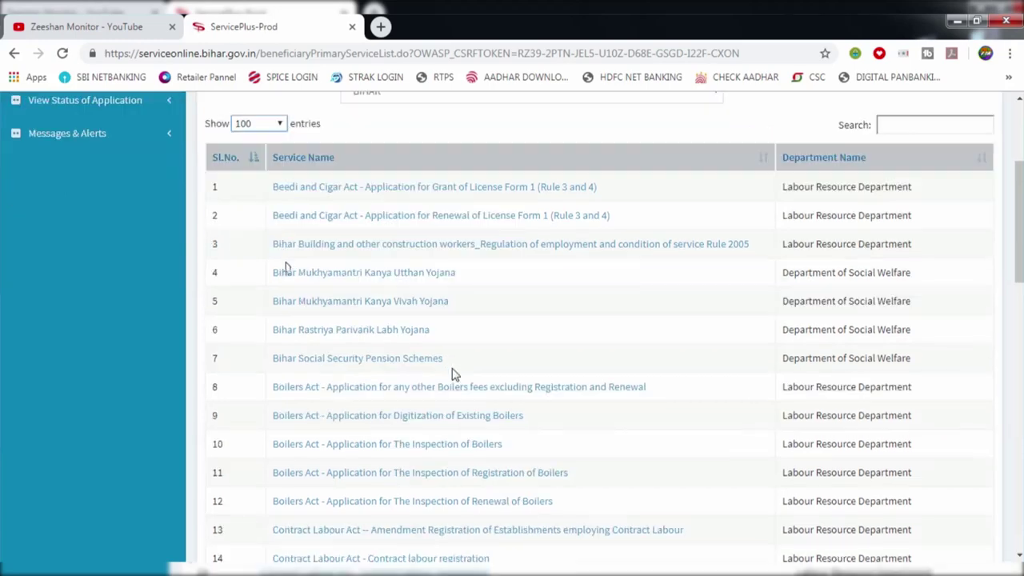
scroll(481, 357, "down", 4)
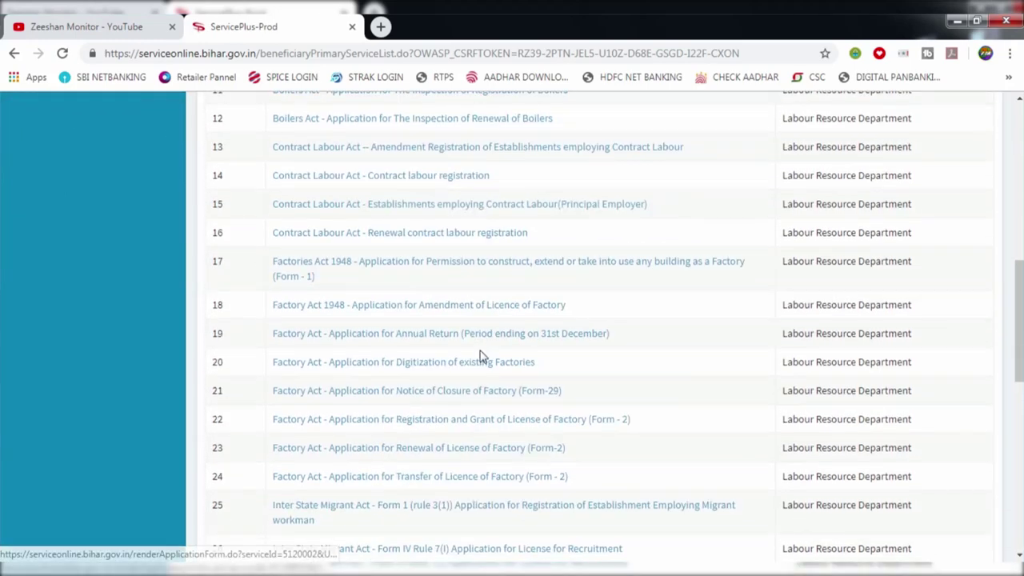
scroll(482, 356, "down", 1)
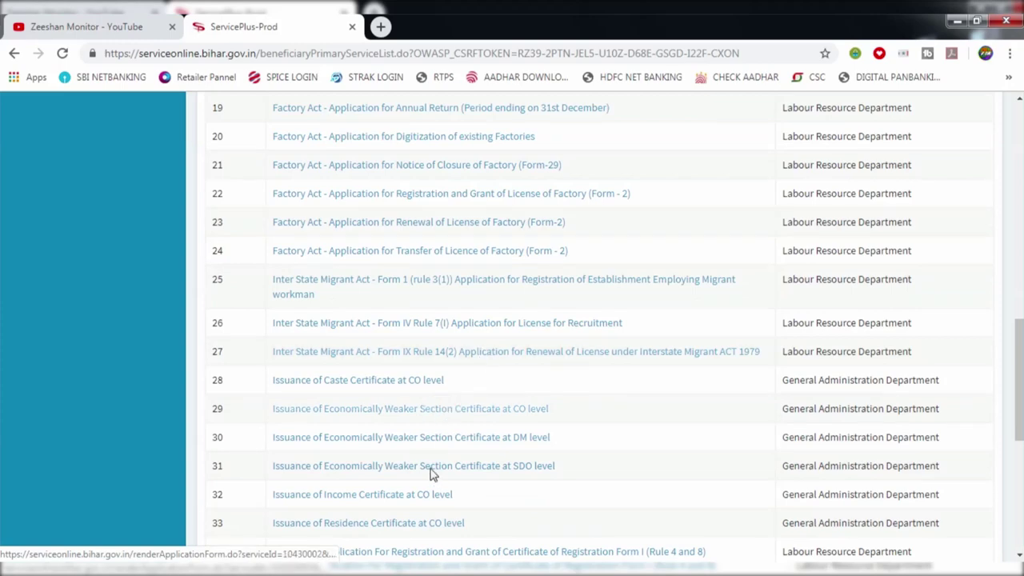
left_click(404, 524)
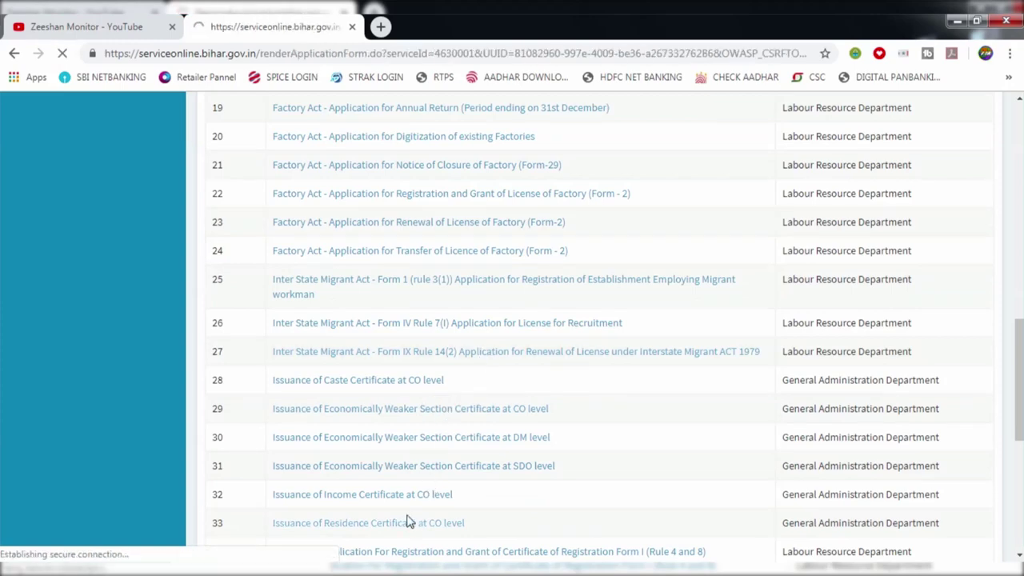
Focus the form's Name of Applicant field, dismiss autofill, and open a new blank tab
scroll(548, 416, "down", 1)
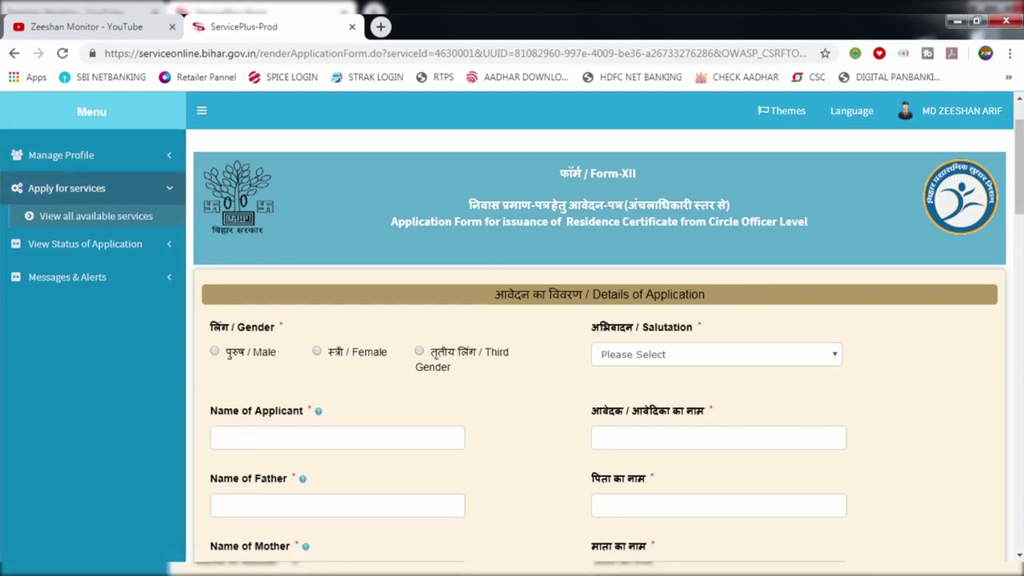
scroll(747, 406, "down", 2)
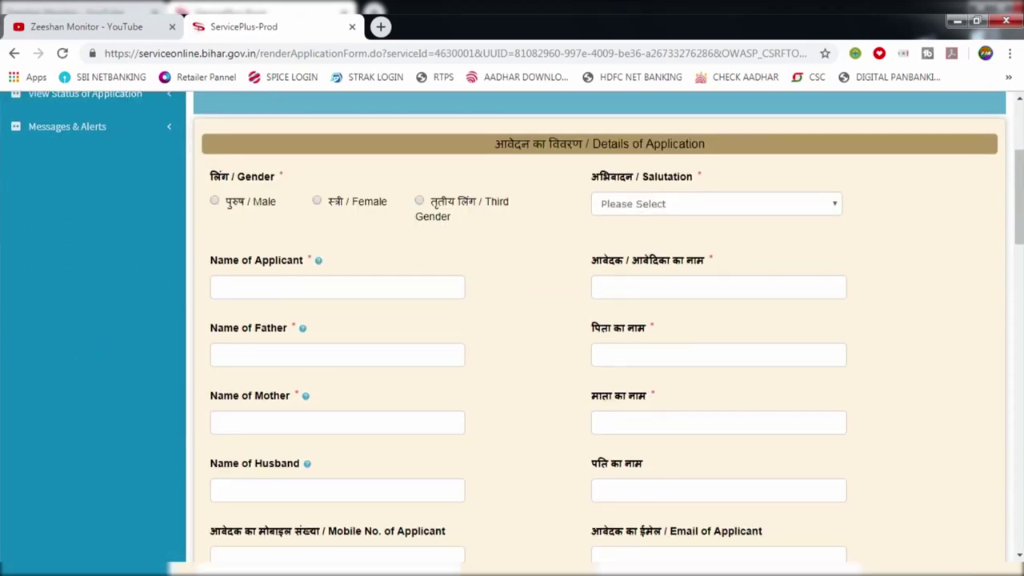
left_click(374, 293)
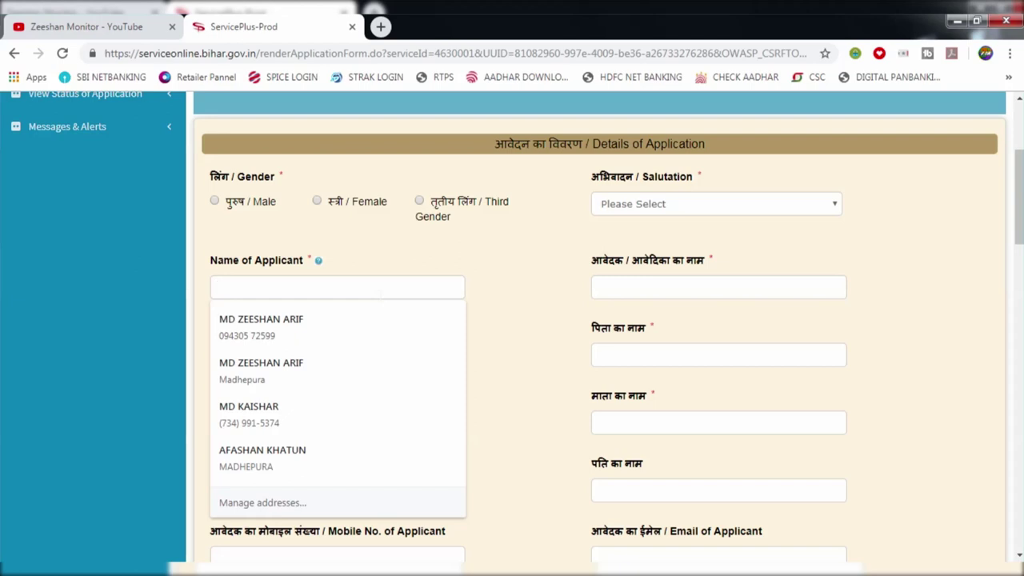
left_click(424, 248)
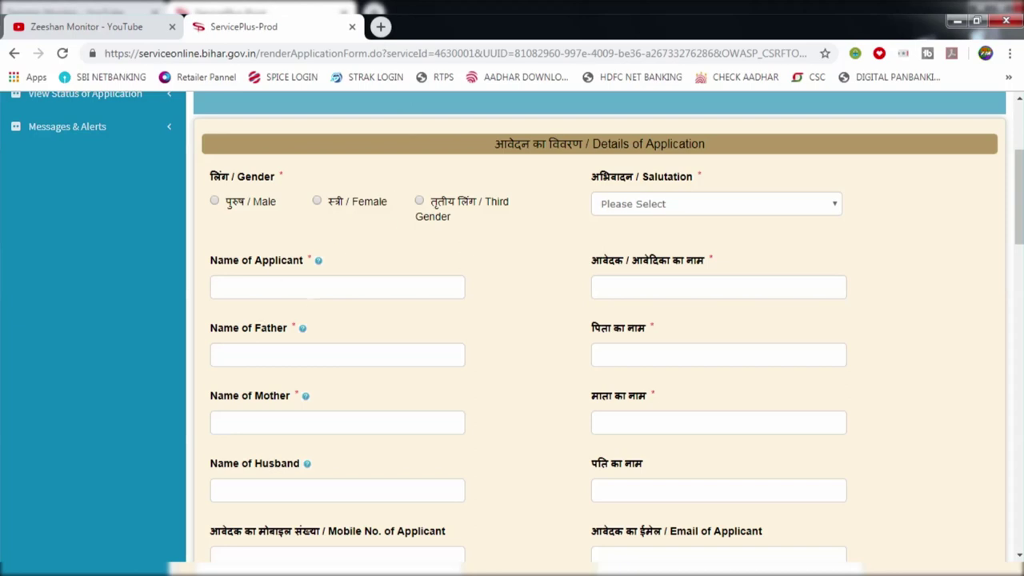
left_click(381, 26)
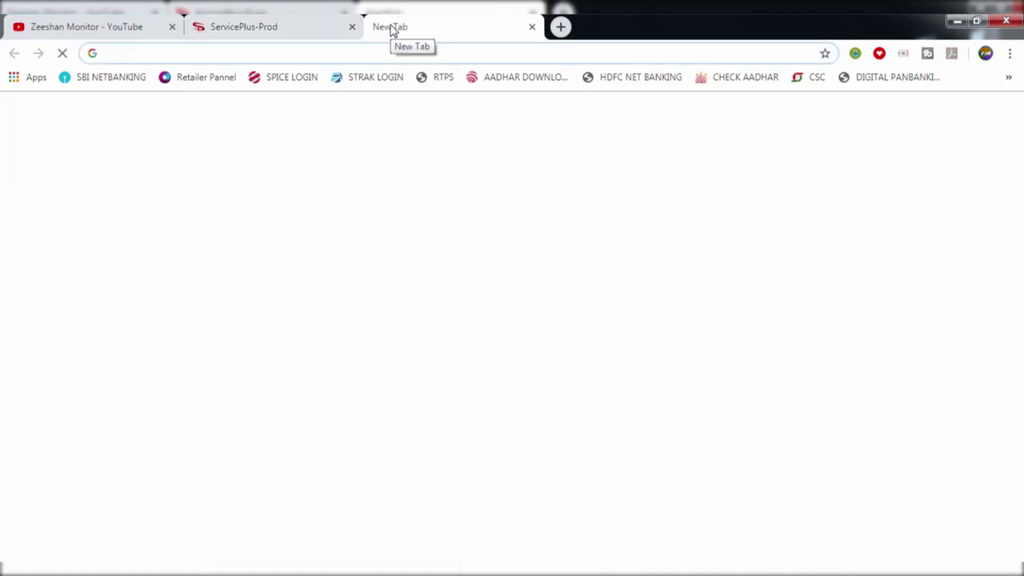
Open Try Google Input Tools online and set its input language to Hindi
type("INT")
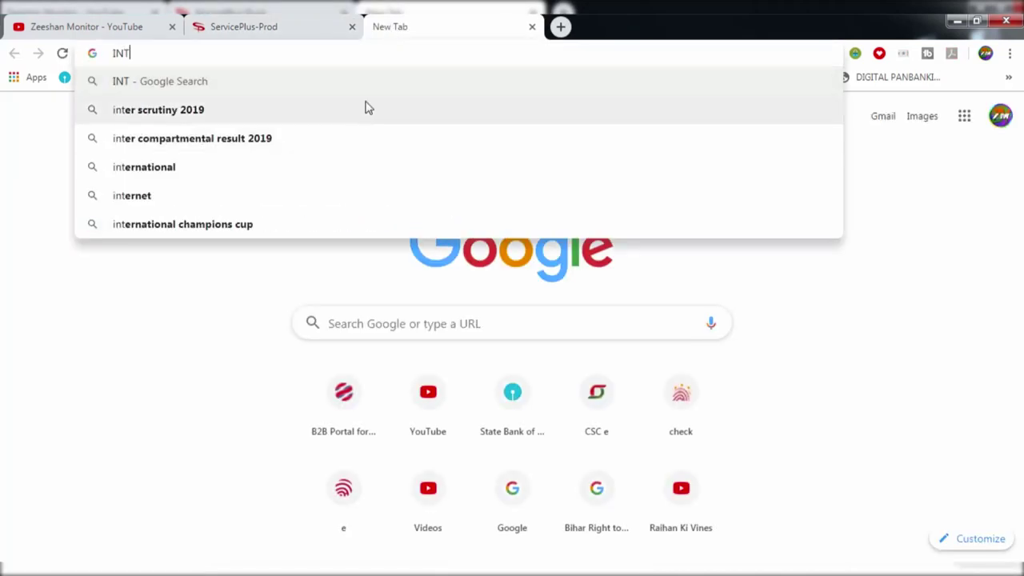
key("BackSpace")
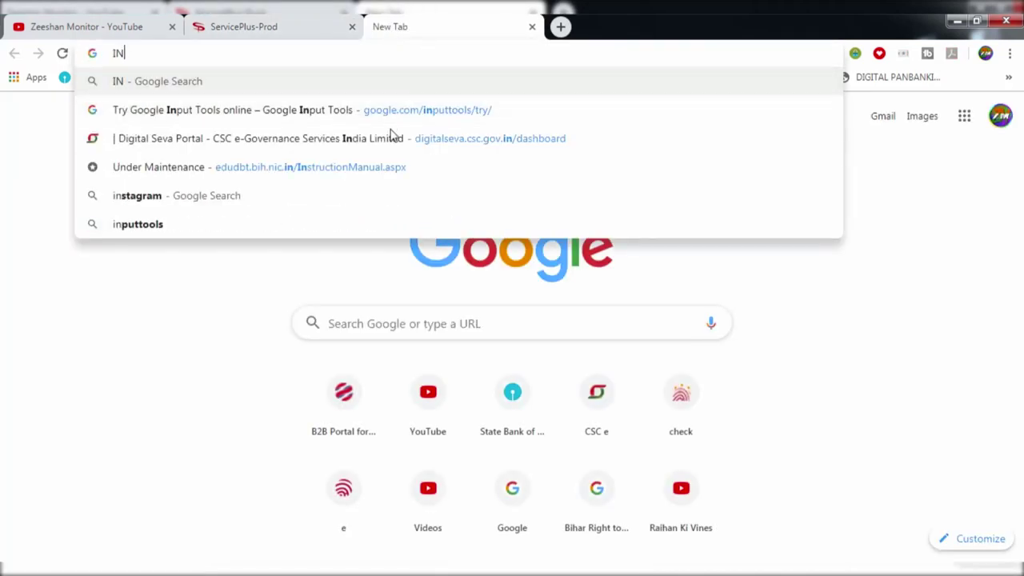
left_click(399, 121)
left_click(323, 38)
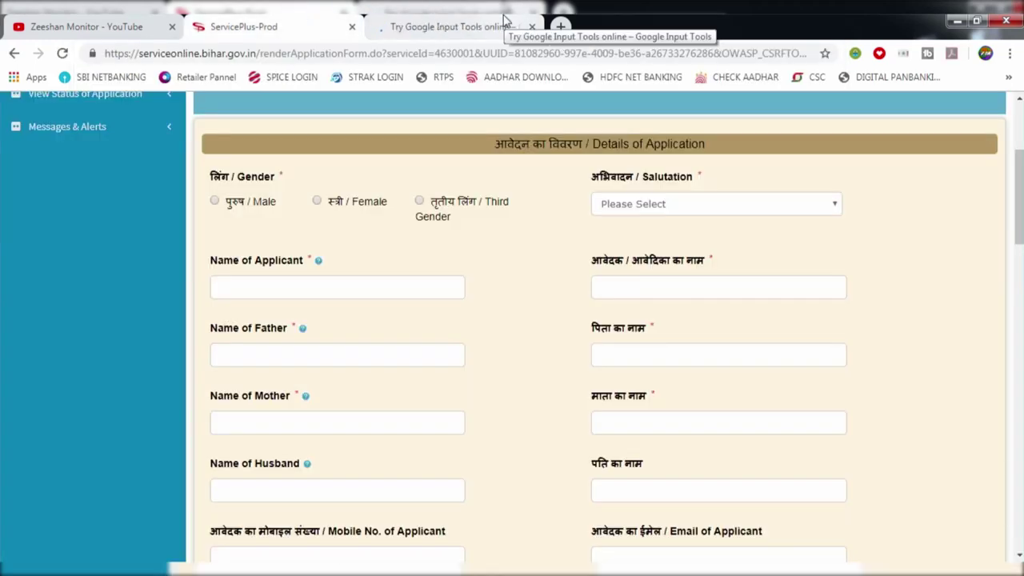
left_click(506, 24)
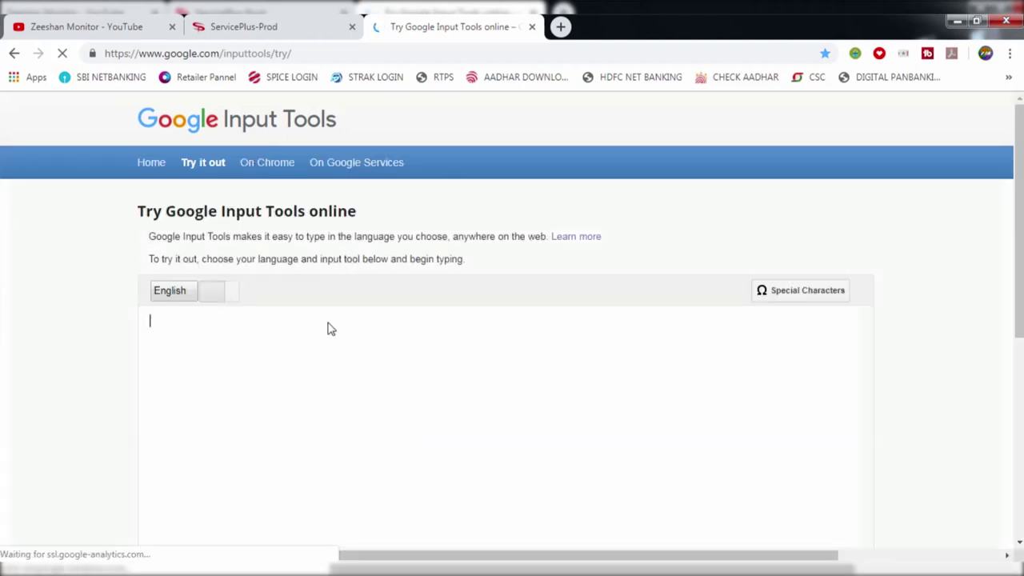
left_click(190, 297)
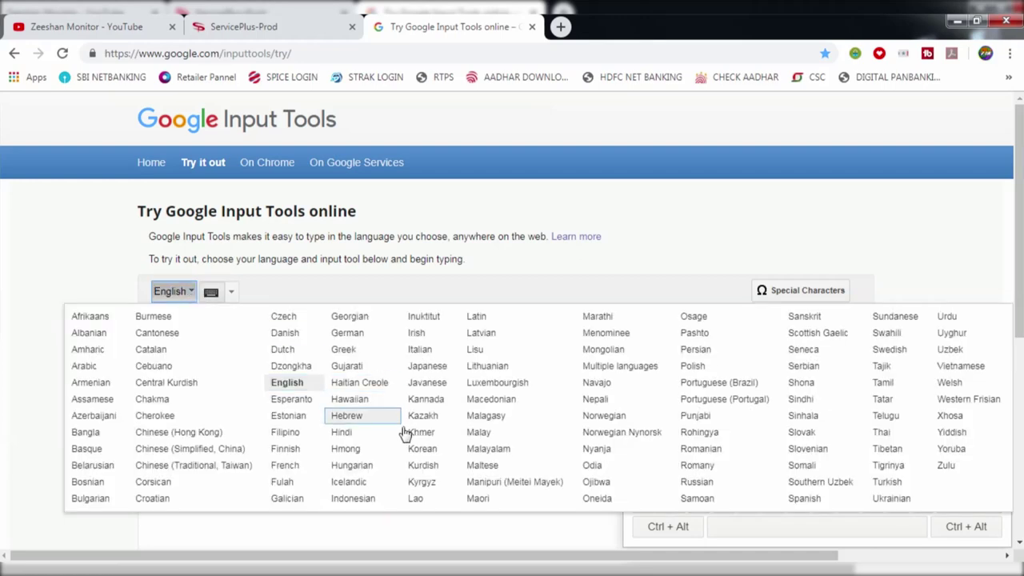
left_click(340, 432)
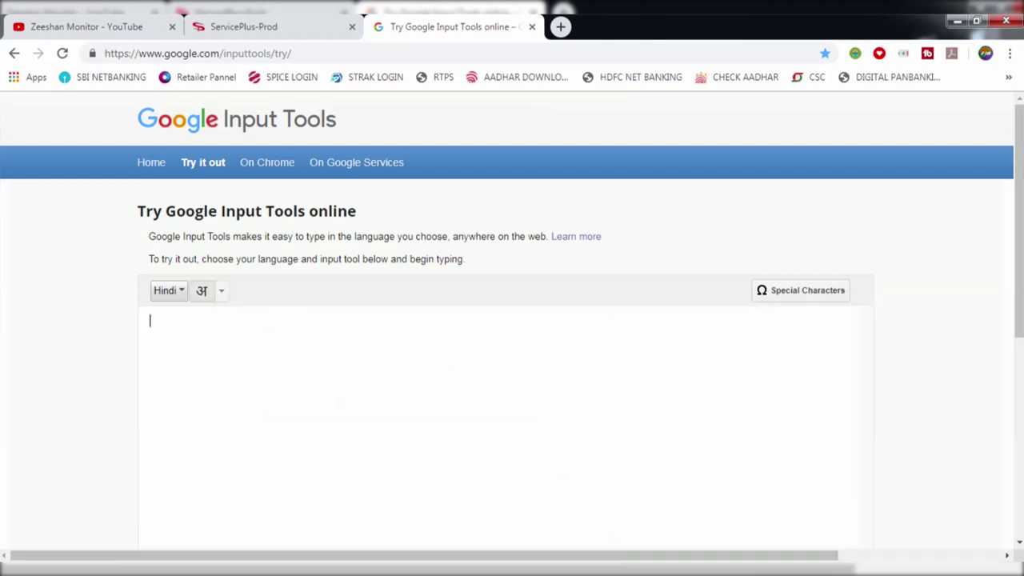
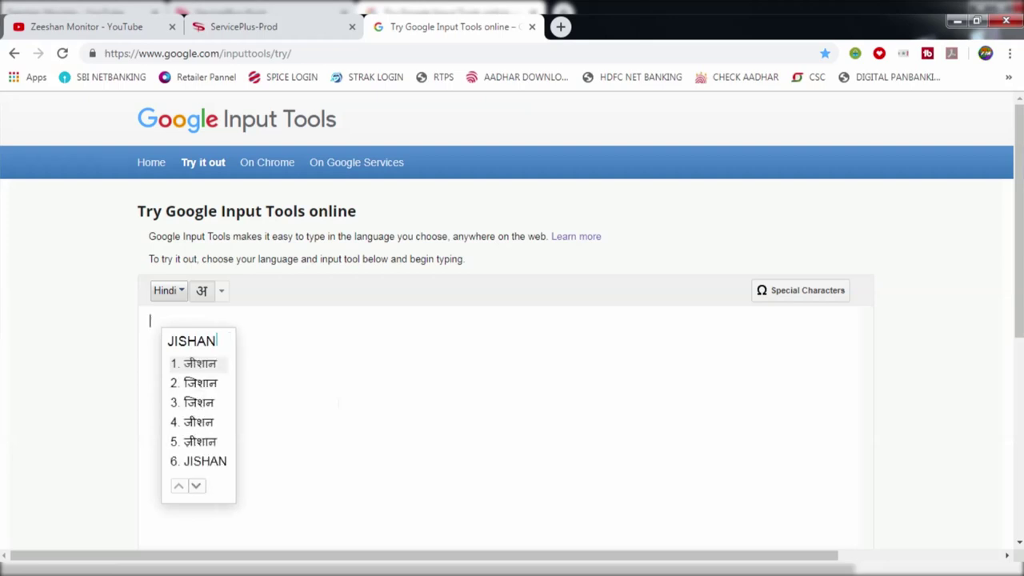
Transliterate the applicant's two-word name plus बिहार भारत into Hindi and select the line
key("space")
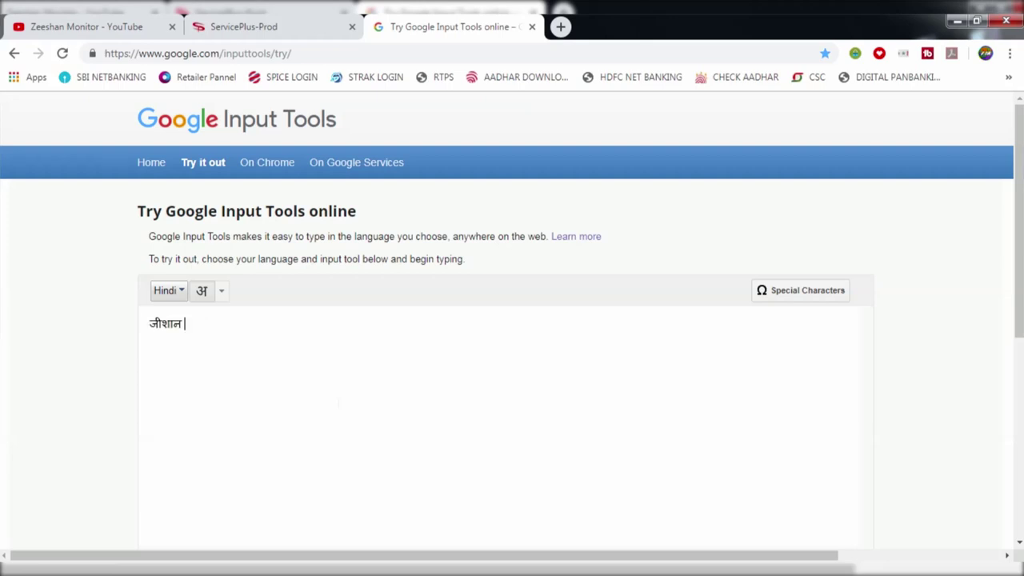
key("space")
type("BIHAR")
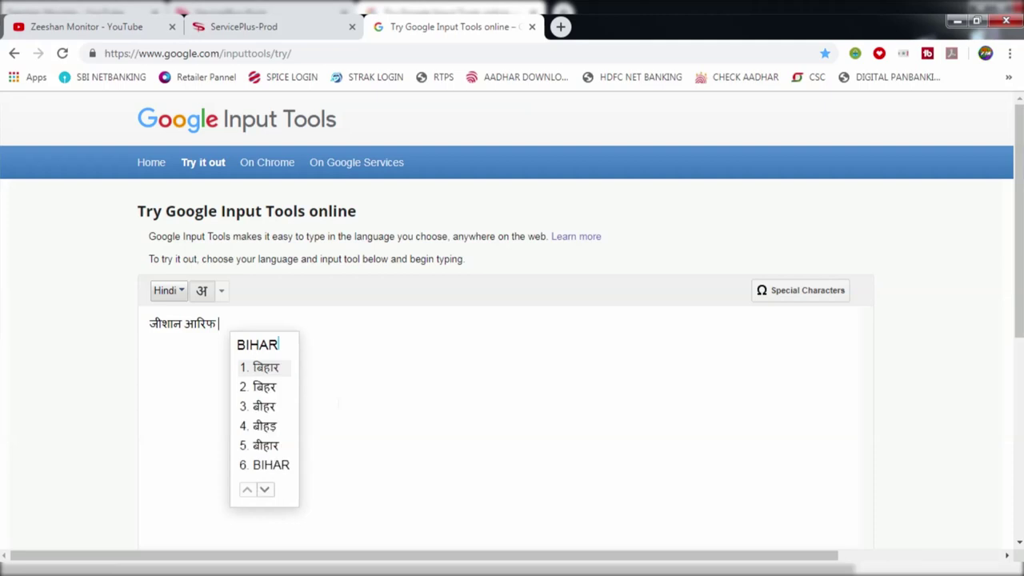
key("space")
type("BHARAT")
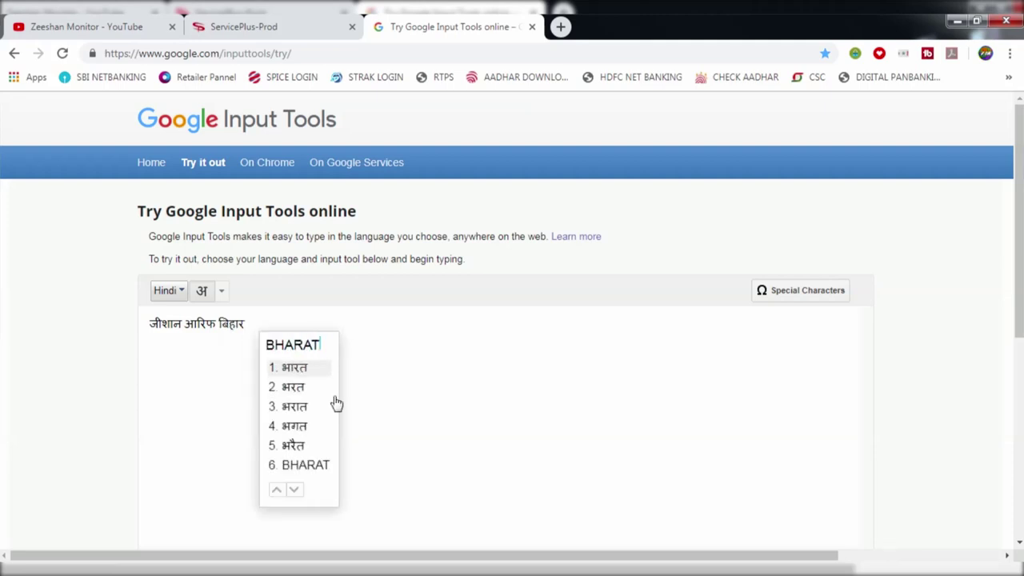
key("space")
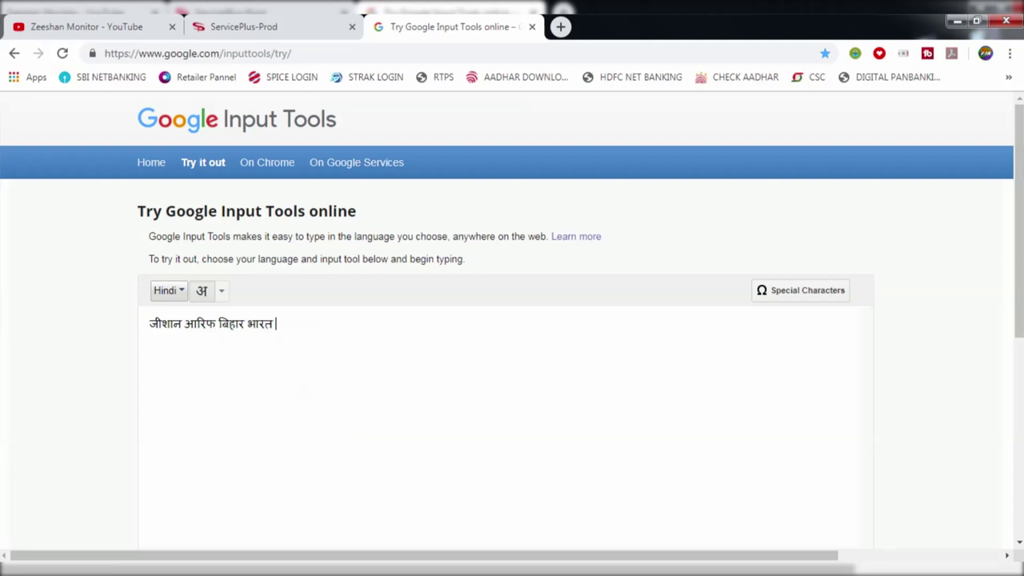
key("ctrl+a")
key("ctrl+c")
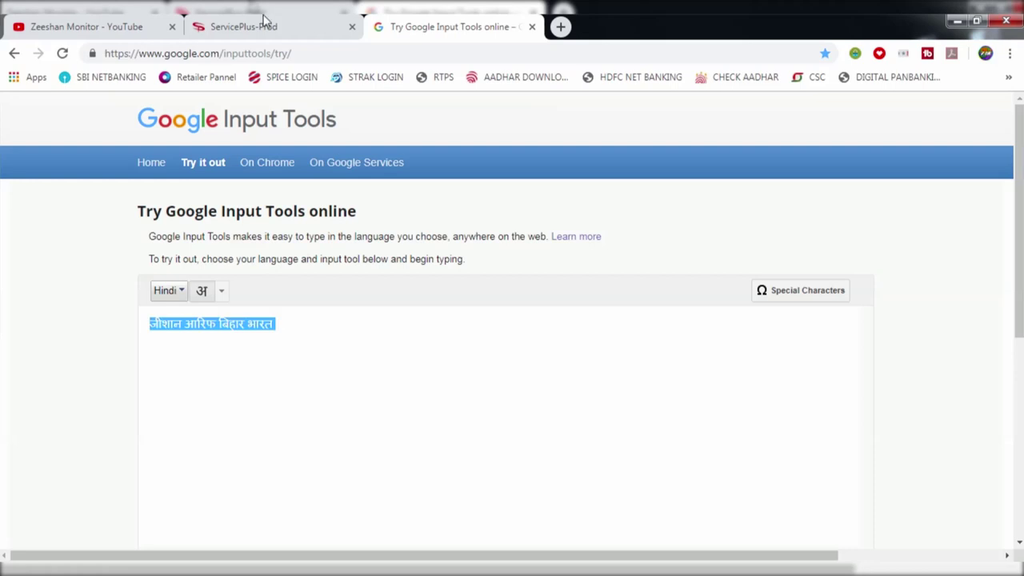
Paste the copied Hindi name into the आवेदक/आवेदिका का नाम field of the form
left_click(254, 27)
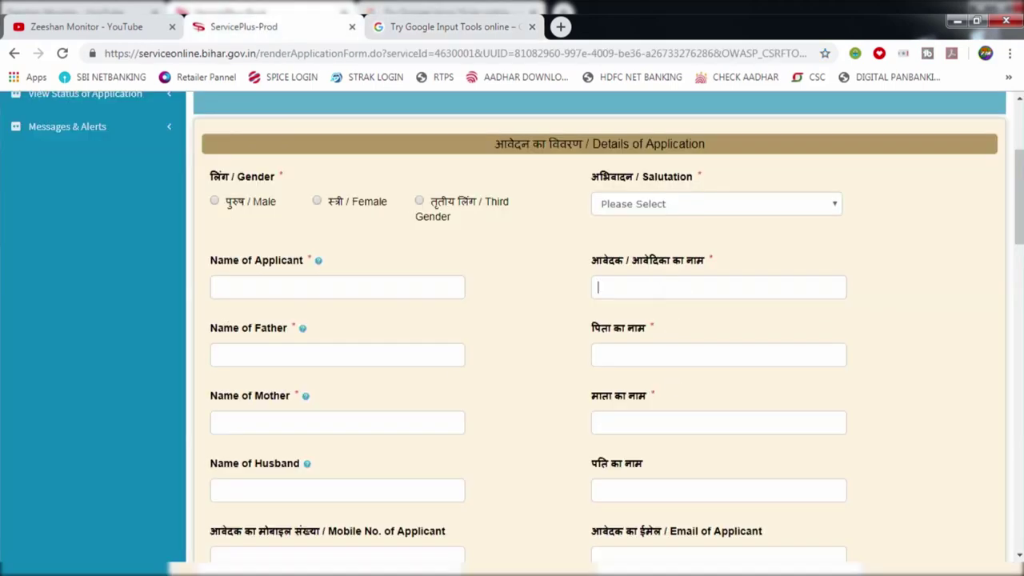
key("ctrl+v")
scroll(672, 316, "down", 1)
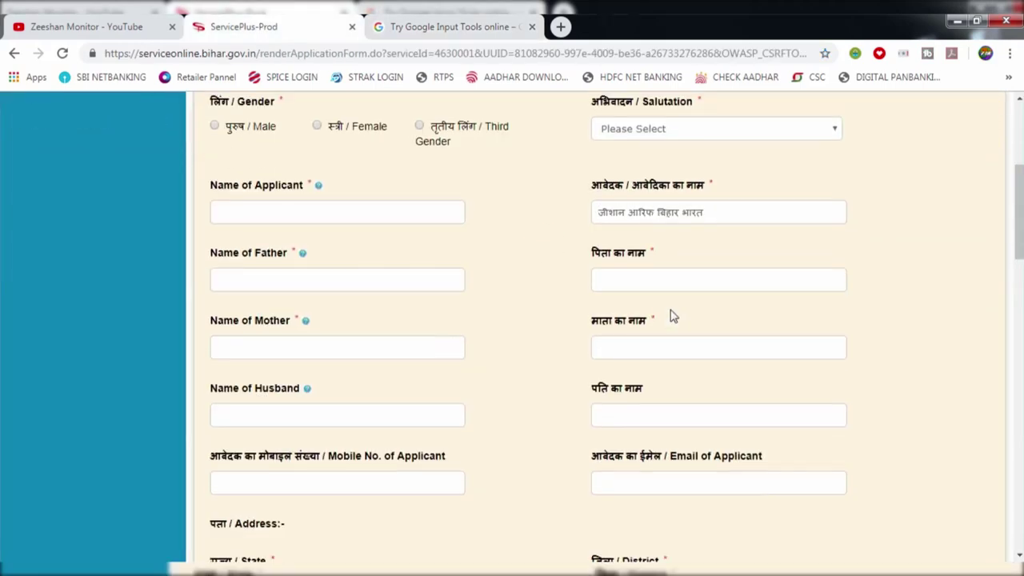
scroll(564, 290, "down", 1)
scroll(500, 320, "up", 1)
scroll(545, 304, "down", 5)
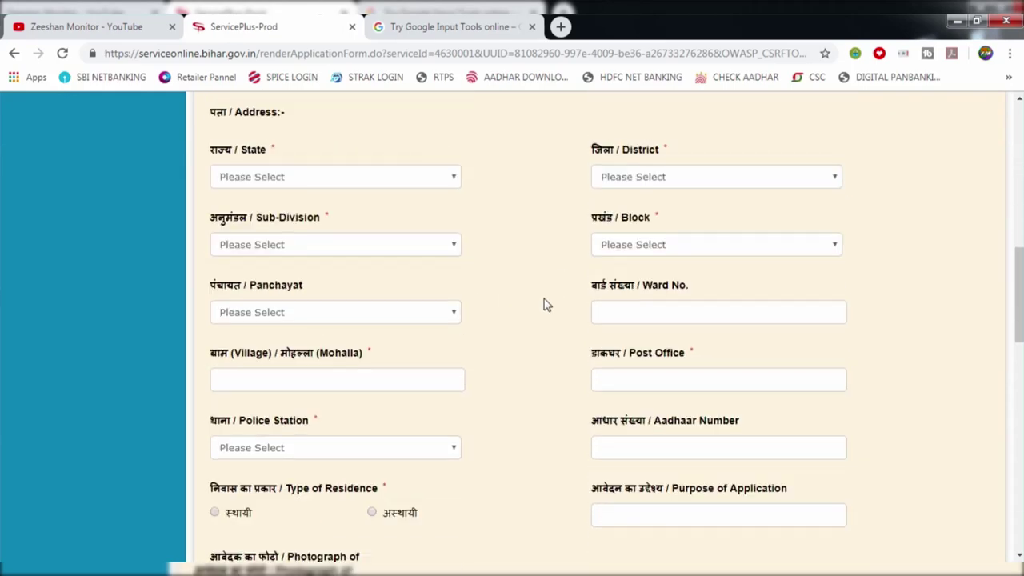
scroll(546, 308, "down", 4)
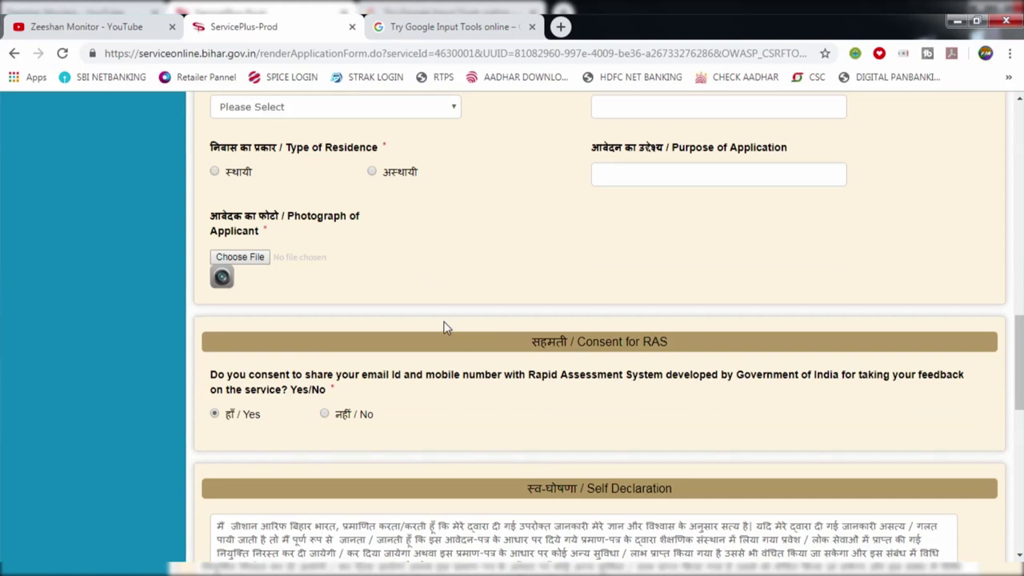
Open the Photograph Choose File picker without attaching a file
left_click_drag(229, 217, 221, 217)
left_click_drag(289, 227, 331, 222)
left_click(239, 257)
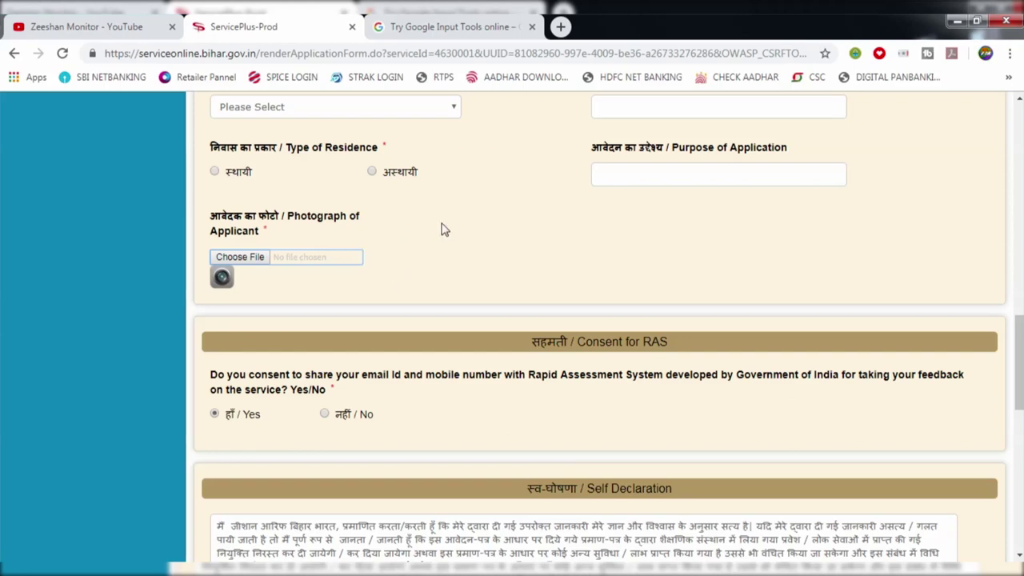
scroll(483, 246, "down", 3)
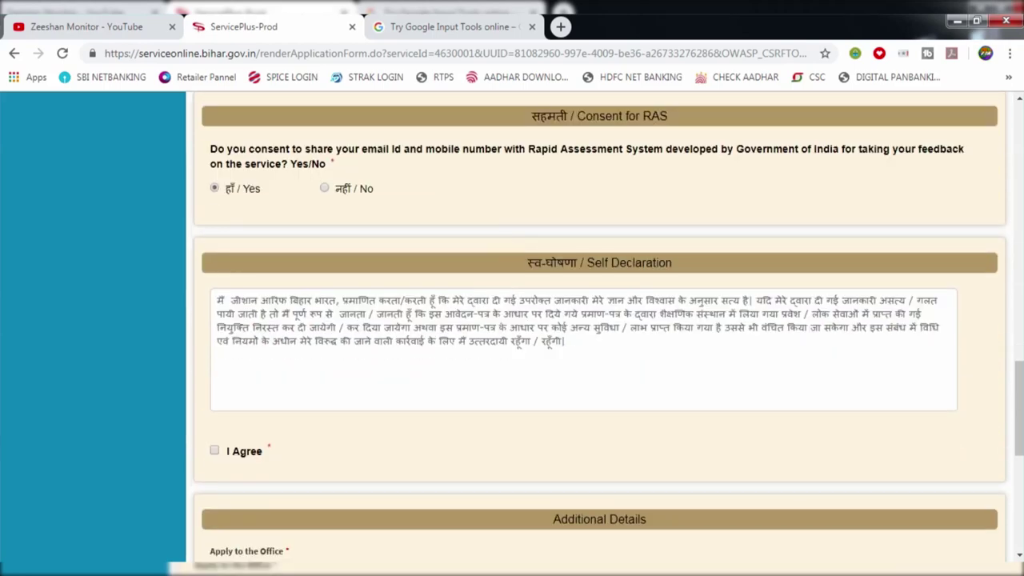
scroll(434, 338, "down", 4)
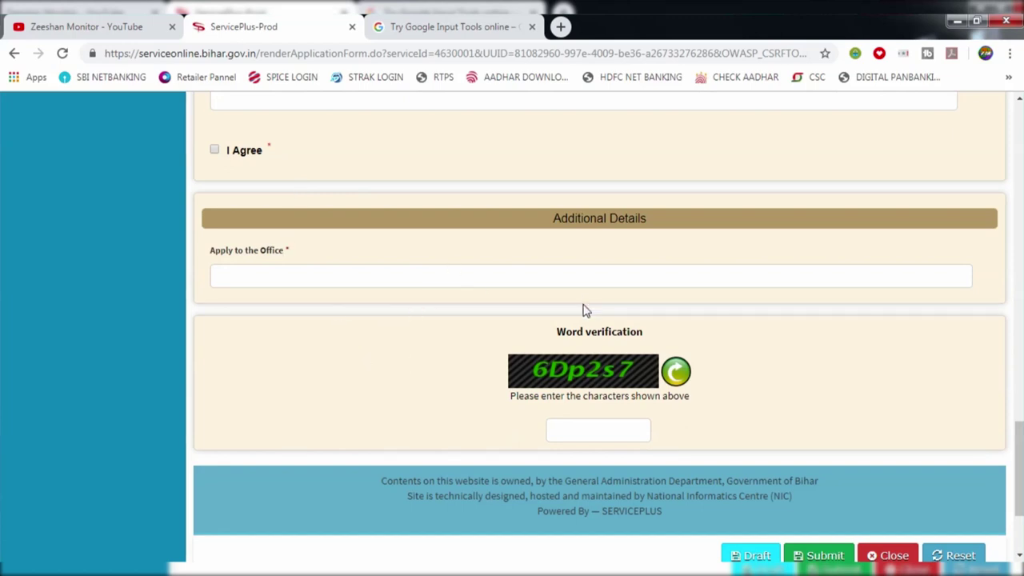
scroll(582, 311, "down", 1)
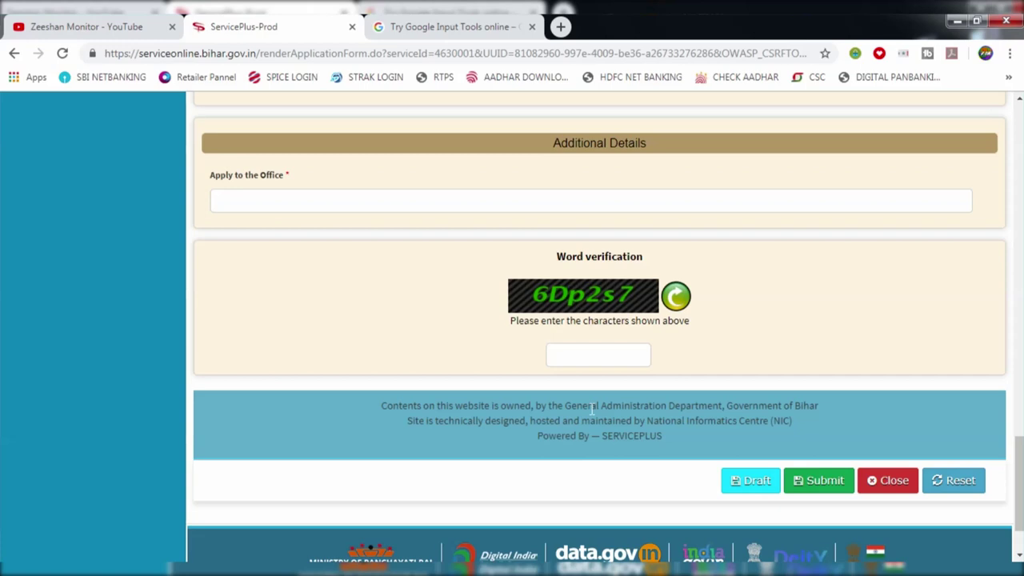
scroll(407, 303, "up", 1)
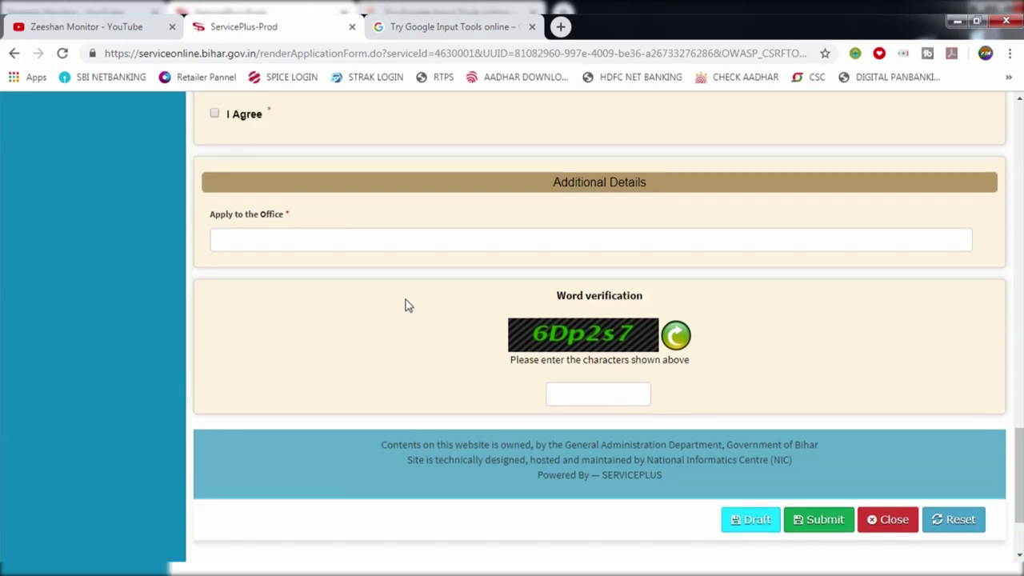
scroll(407, 304, "up", 1)
scroll(408, 304, "up", 2)
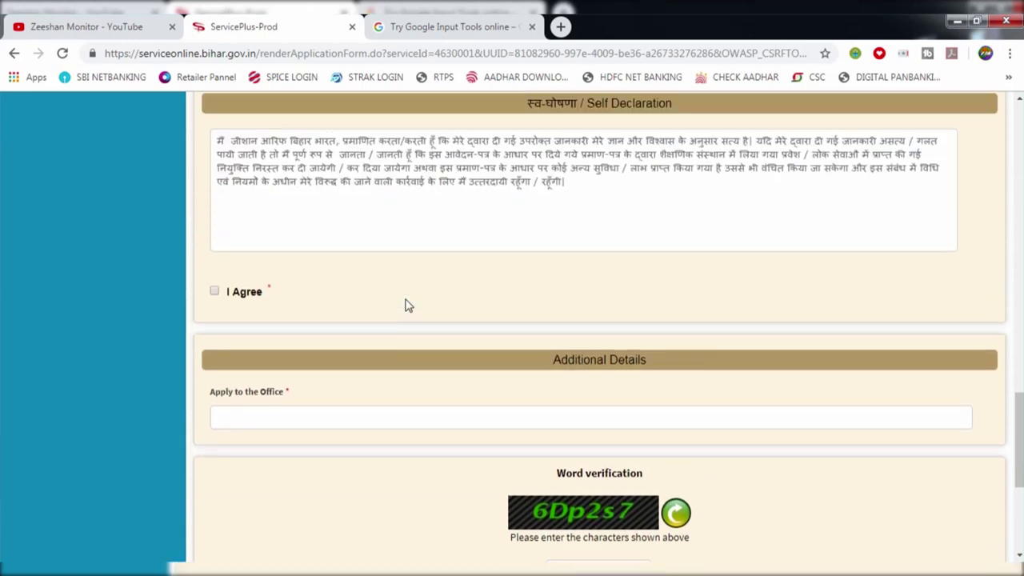
scroll(384, 322, "down", 3)
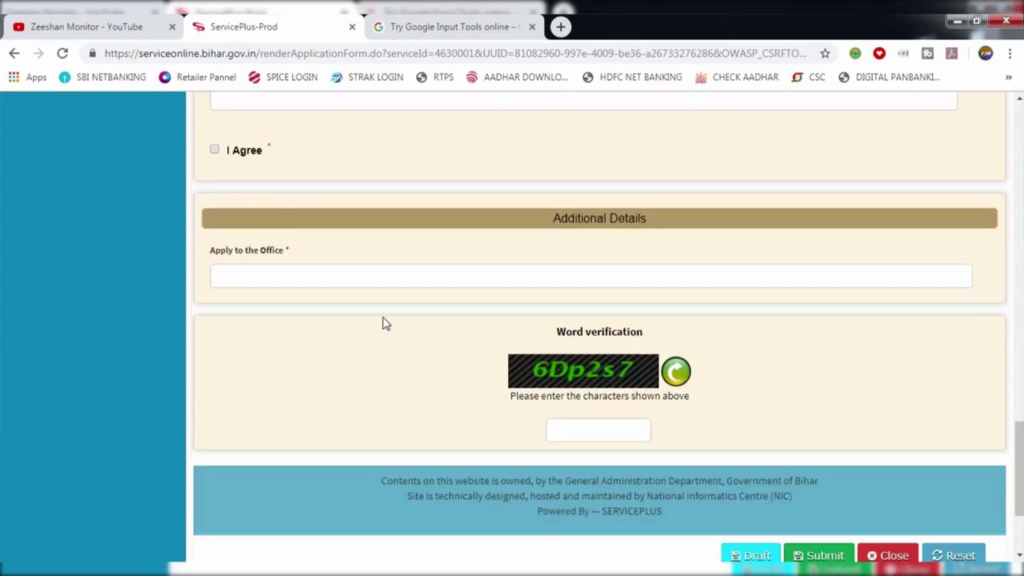
scroll(383, 323, "up", 1)
scroll(384, 322, "up", 8)
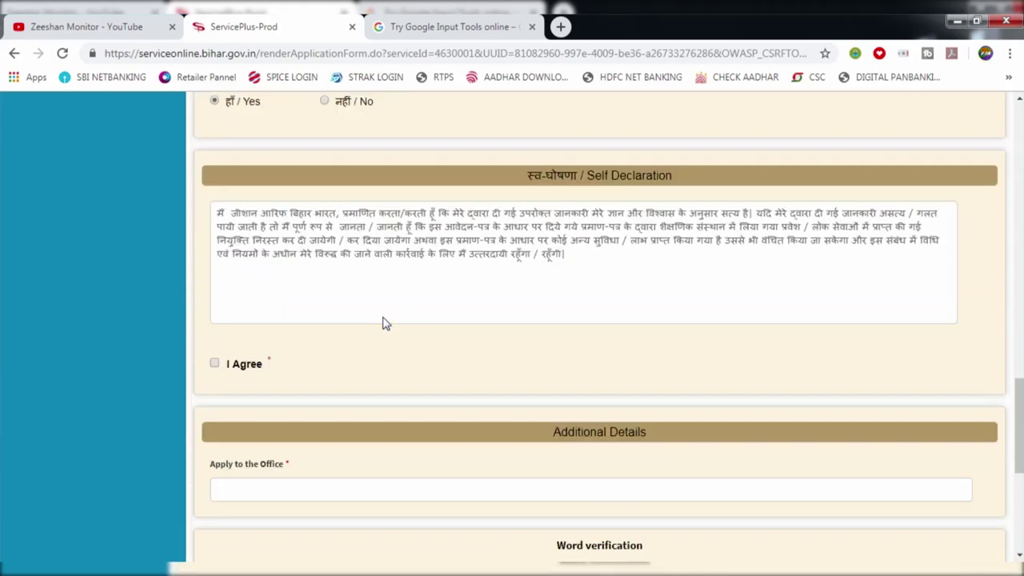
scroll(609, 297, "up", 5)
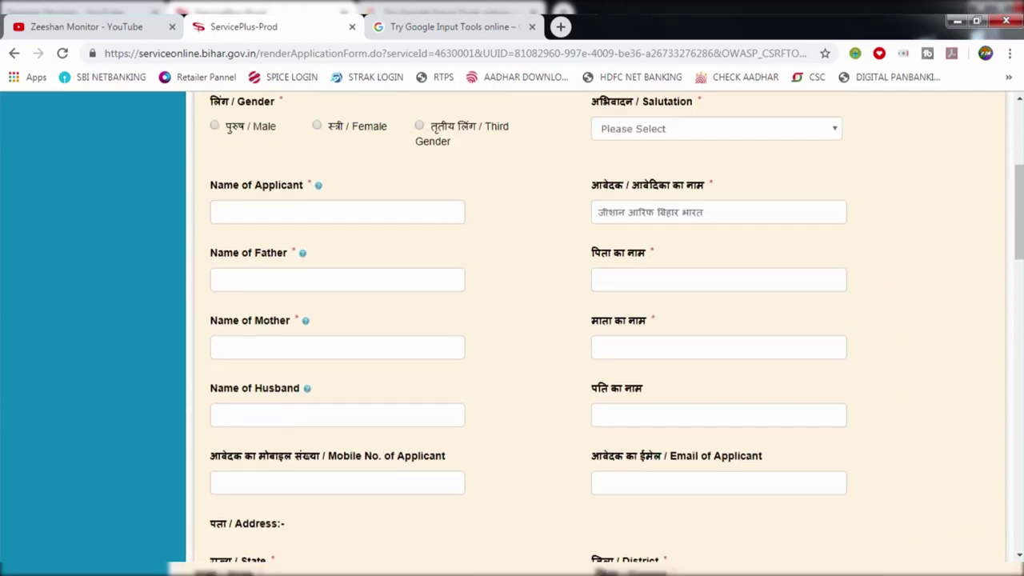
scroll(651, 257, "down", 5)
scroll(652, 257, "down", 2)
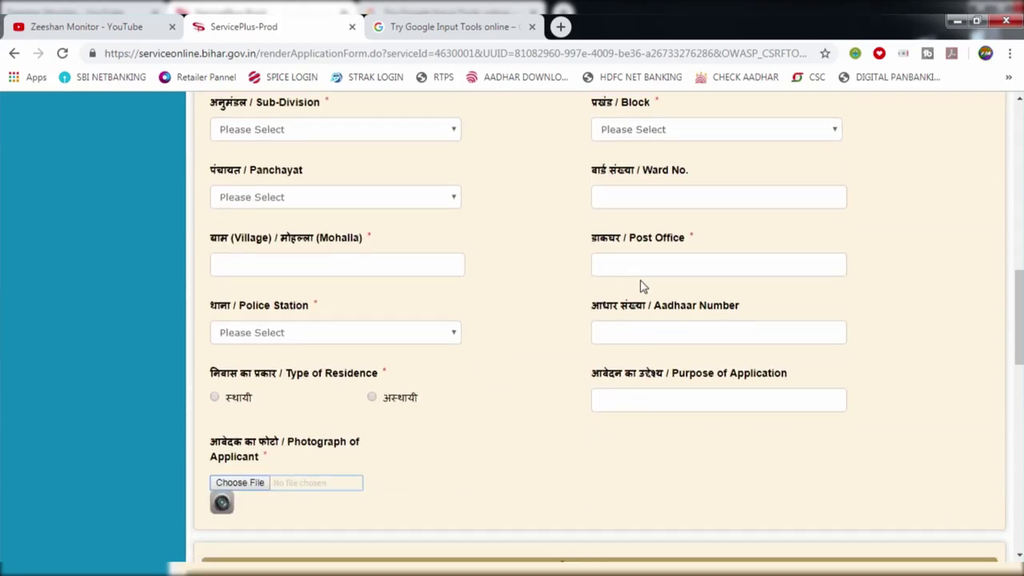
left_click(632, 340)
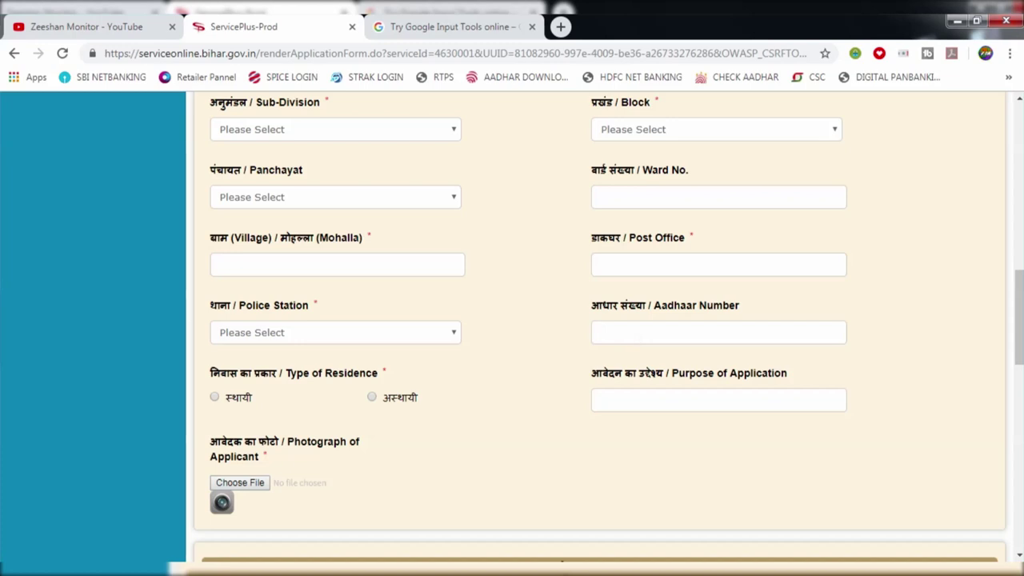
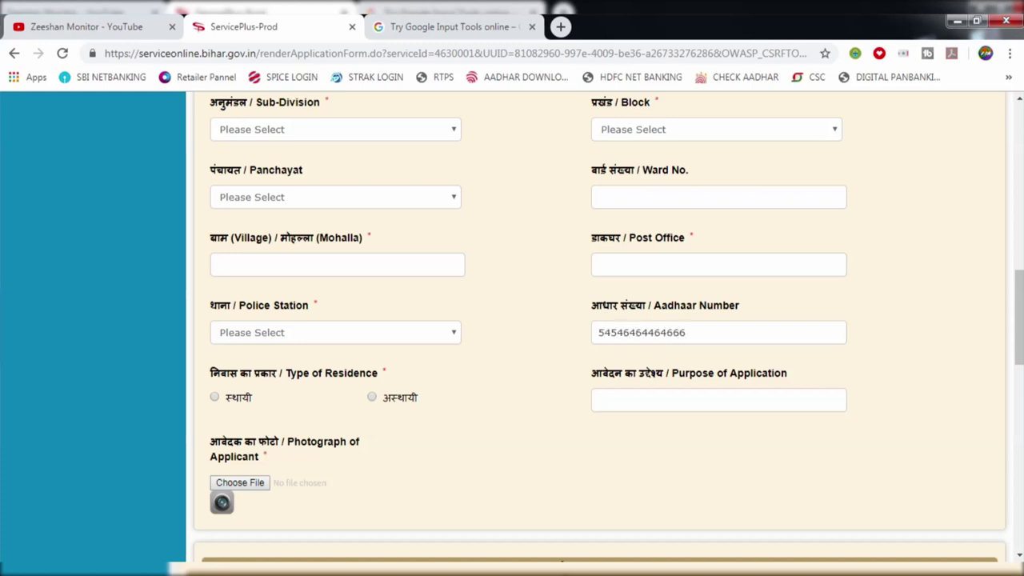
key("BackSpace")
key("BackSpace")
key("BackSpace")
key("BackSpace")
key("BackSpace")
key("BackSpace")
key("BackSpace")
key("BackSpace")
key("BackSpace")
key("BackSpace")
key("BackSpace")
key("BackSpace")
key("BackSpace")
key("BackSpace")
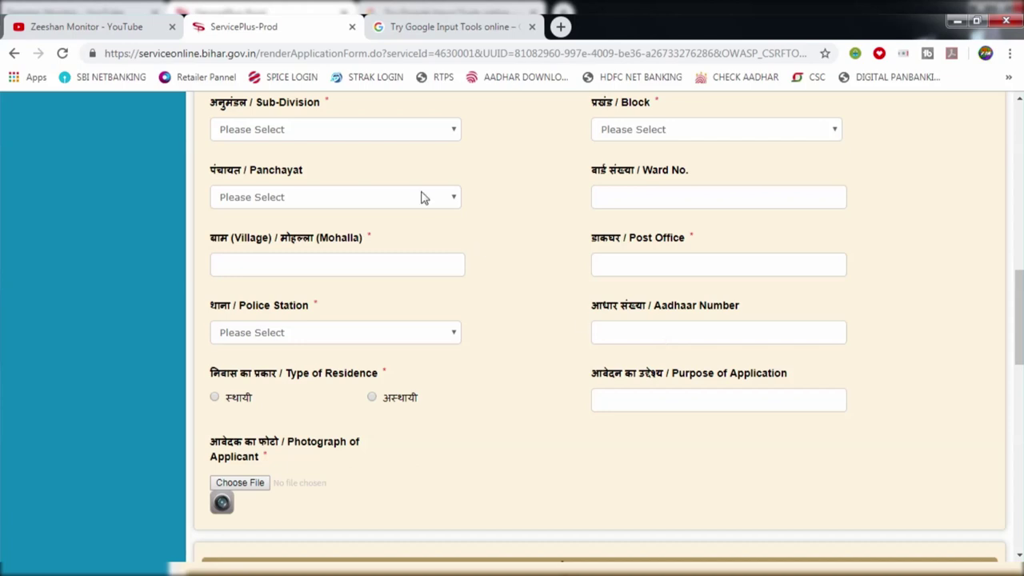
Switch to the YouTube channel tab, later bringing Chrome back in front of Acrobat Reader
left_click(118, 29)
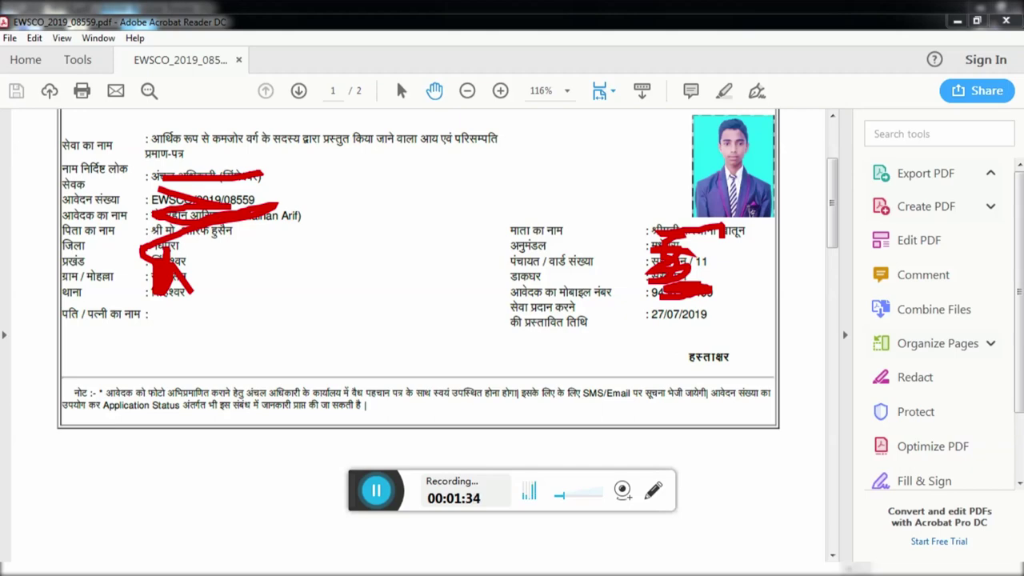
left_click(96, 570)
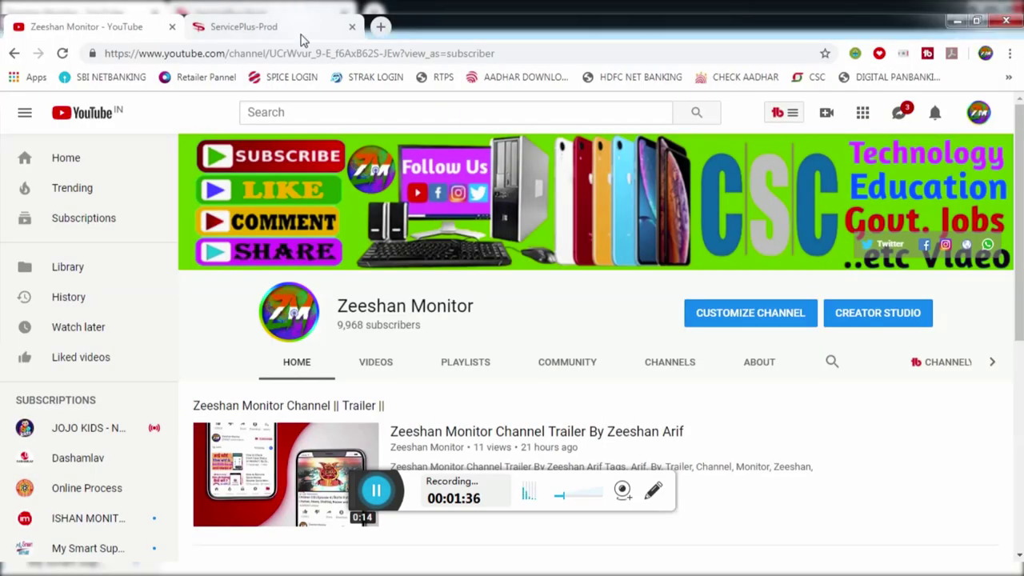
Close Application Form Detail, review the five tracked applications, then return to the ServicePlus home page
left_click(300, 34)
left_click(828, 133)
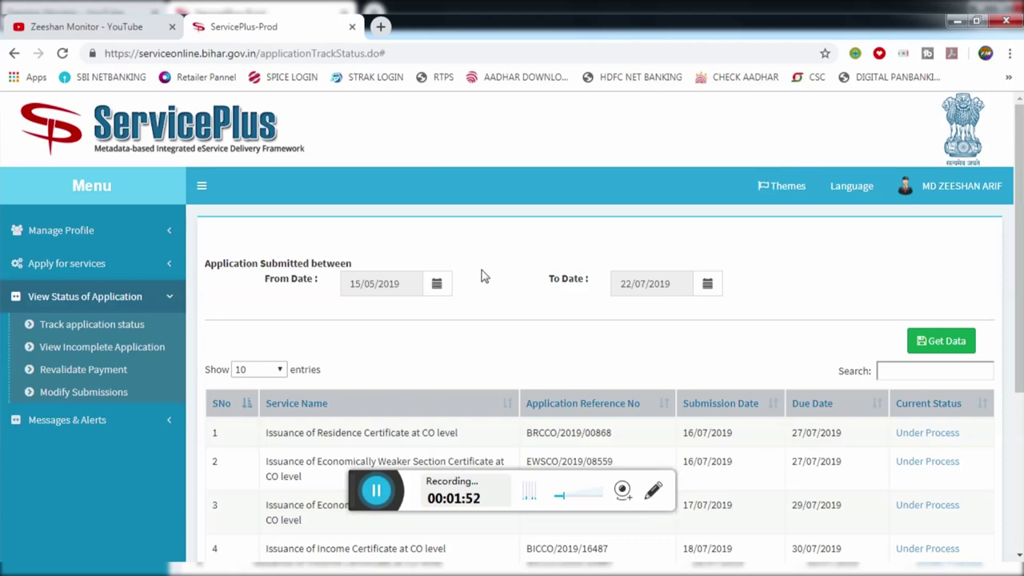
scroll(492, 277, "down", 1)
scroll(492, 276, "down", 2)
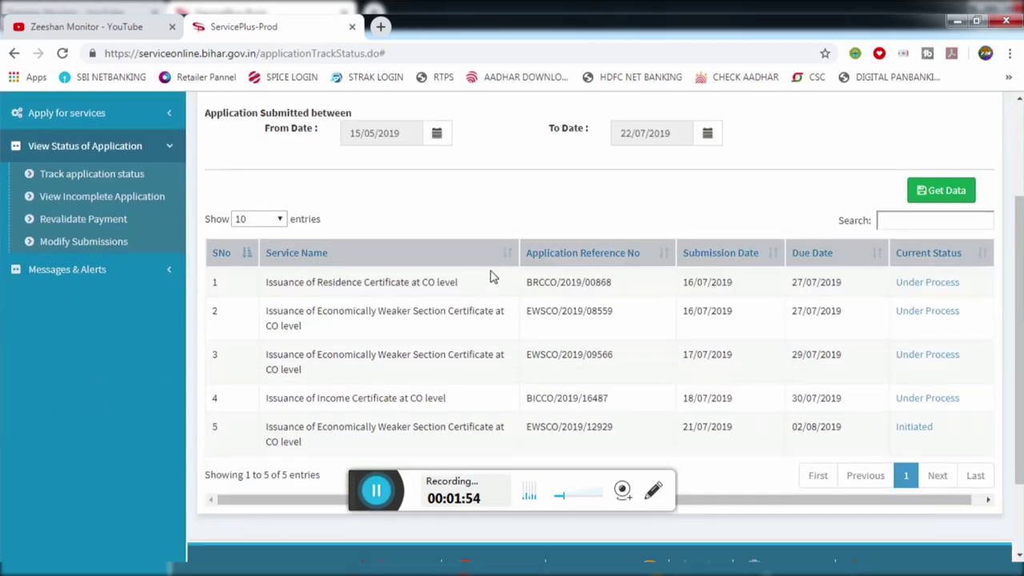
scroll(492, 277, "up", 3)
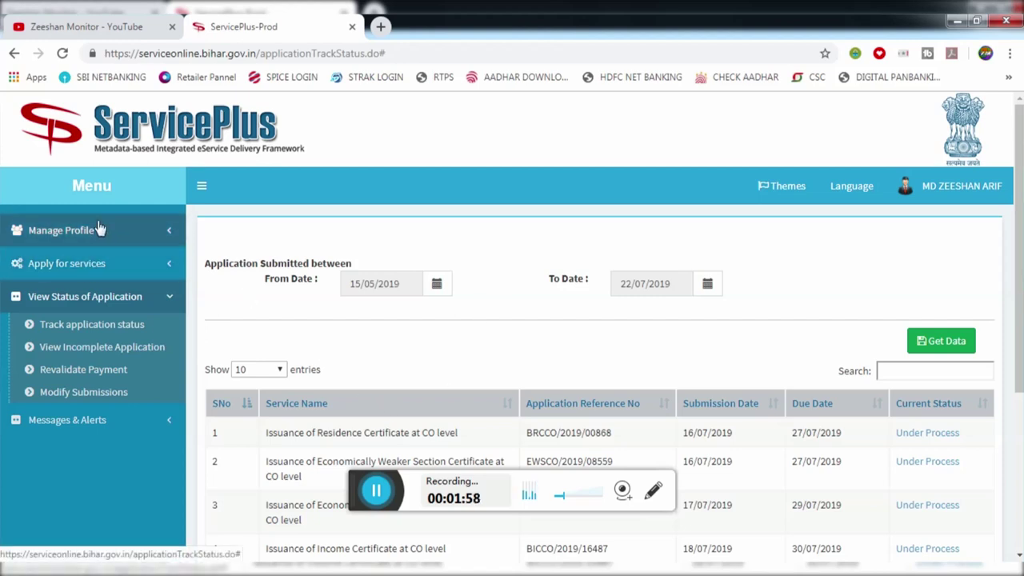
left_click(152, 143)
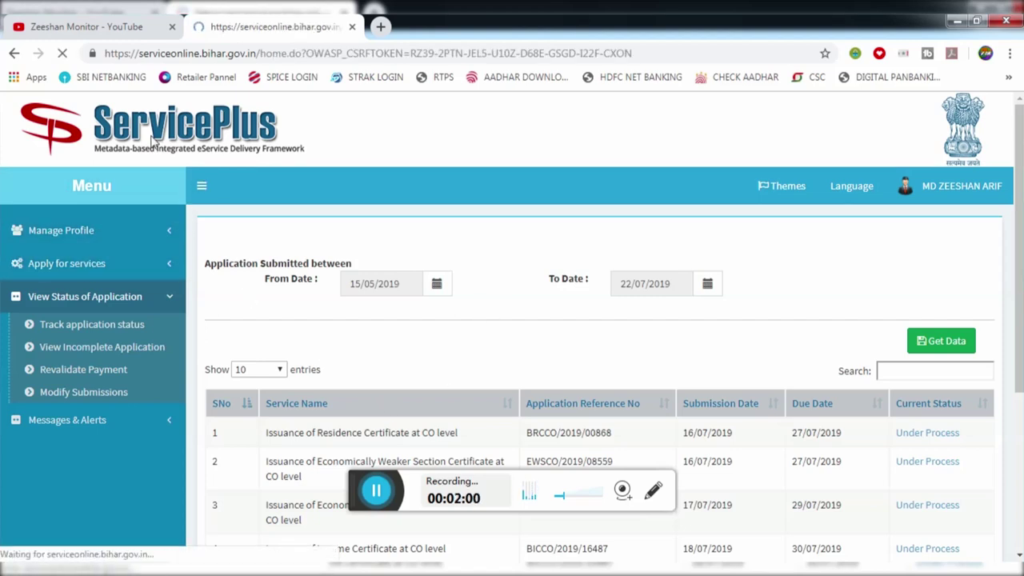